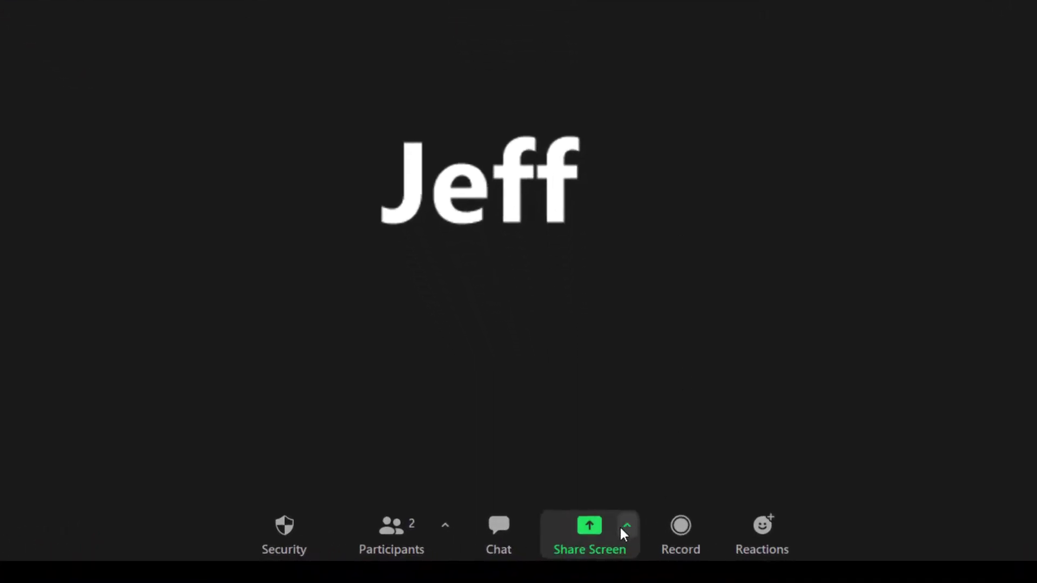
Step: Share a whiteboard in the meeting and add the text "Your Expectations" near its upper middle
click(587, 551)
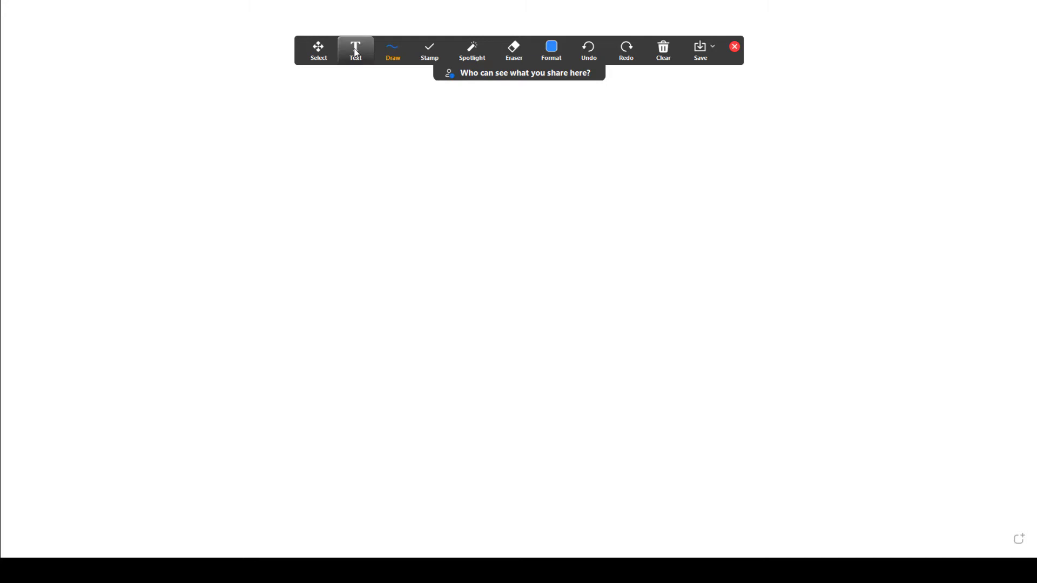
click(356, 54)
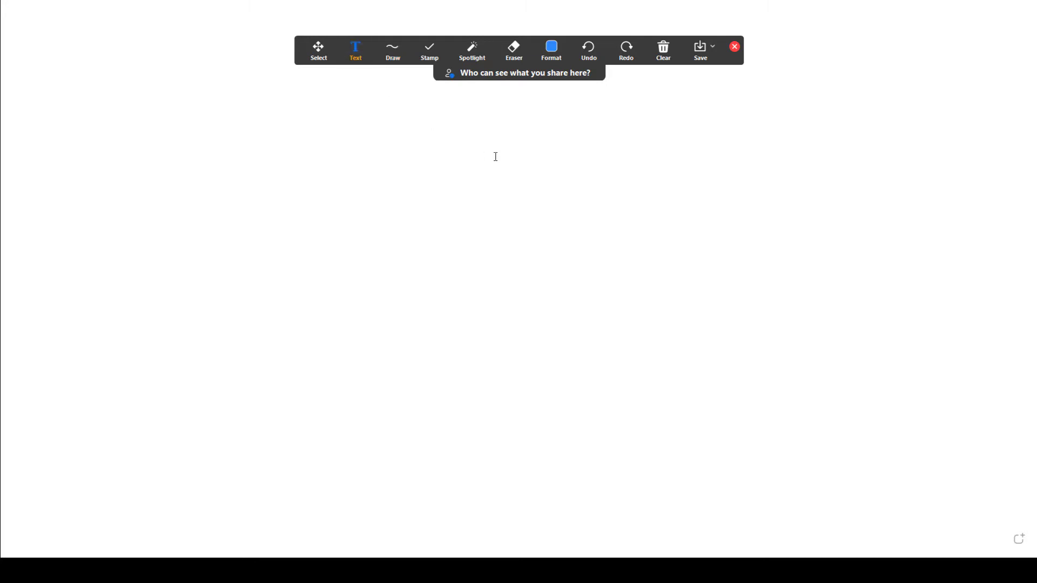
click(452, 107)
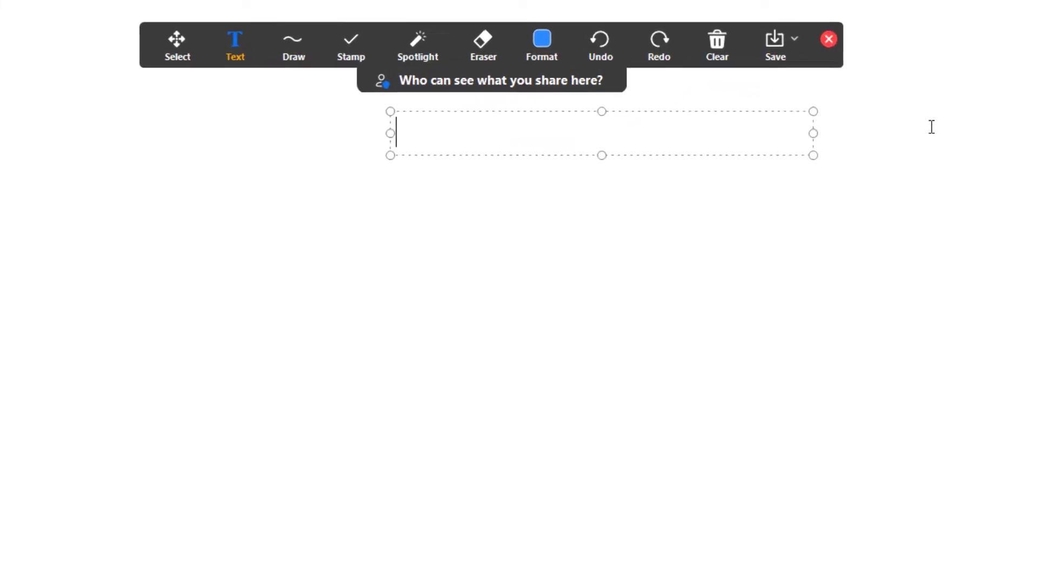
text(You)
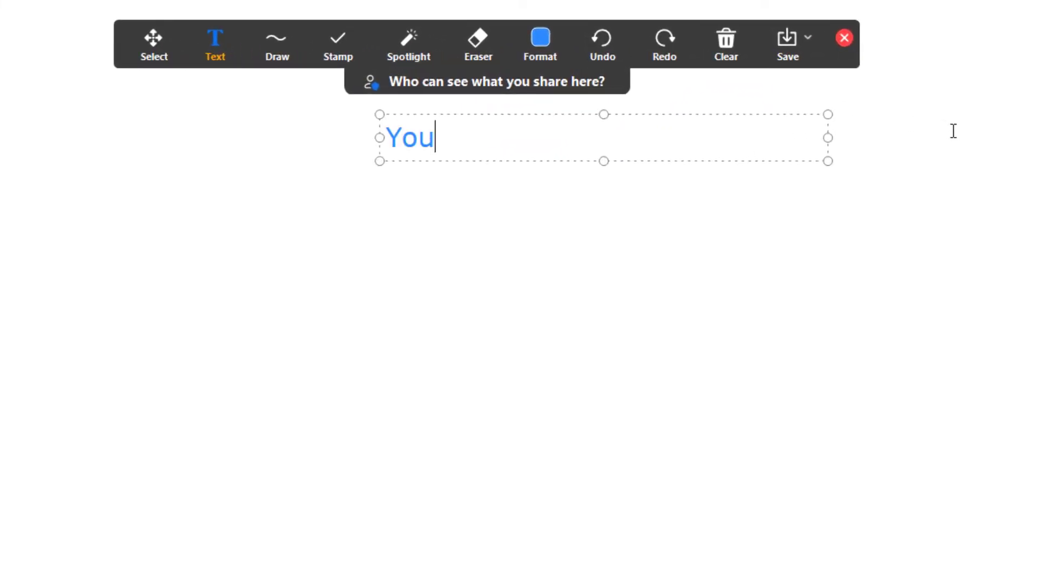
text(r Expectations)
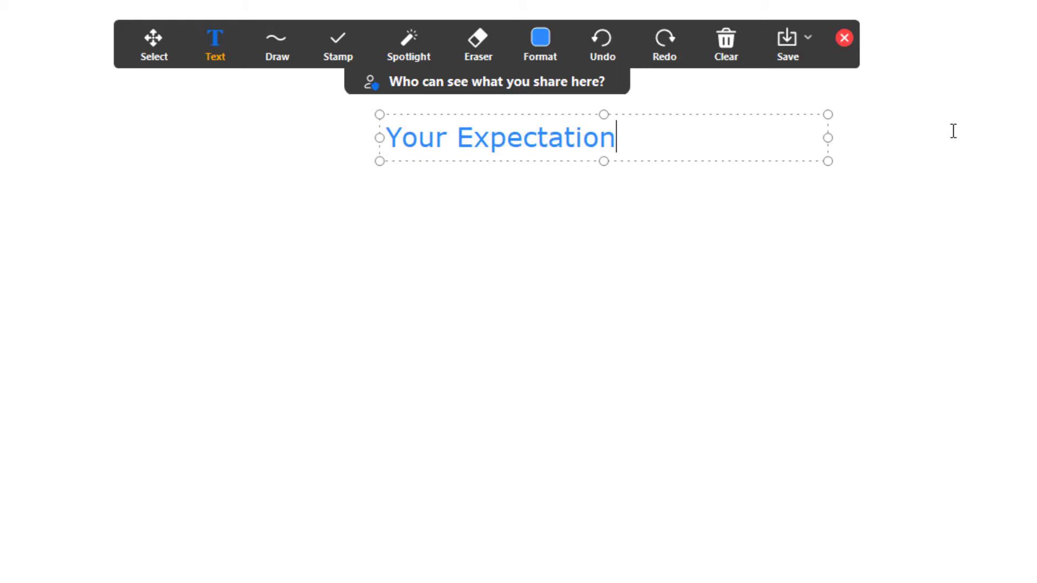
click(994, 78)
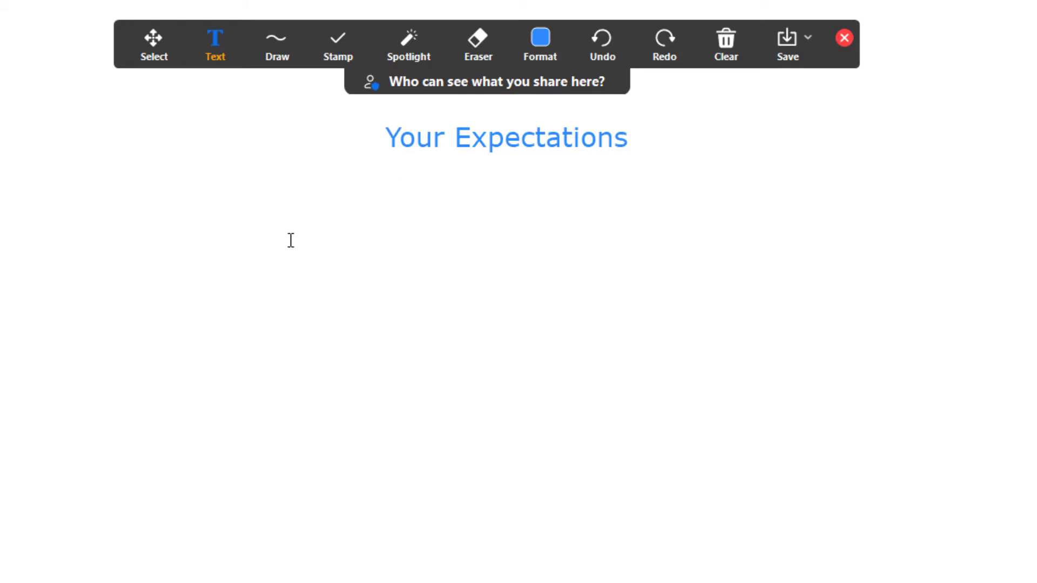
click(387, 187)
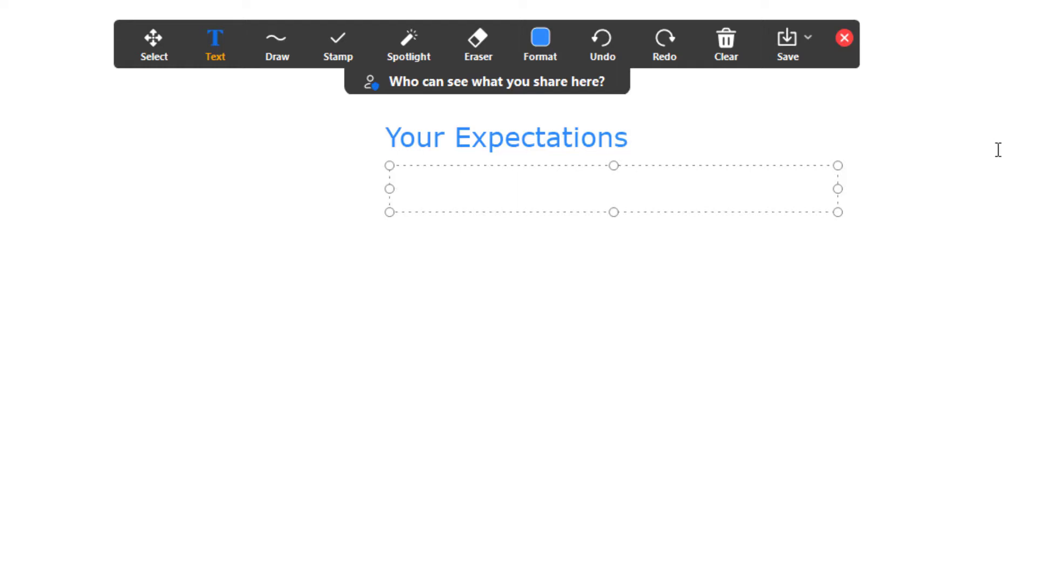
key(Escape)
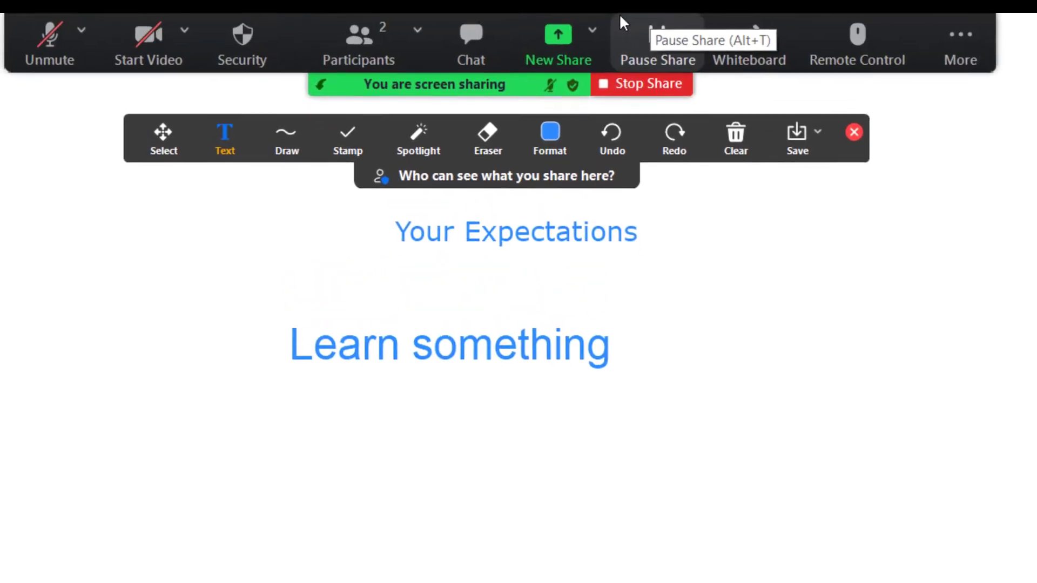
Step: Hide the floating meeting controls while the whiteboard is being shared
click(963, 53)
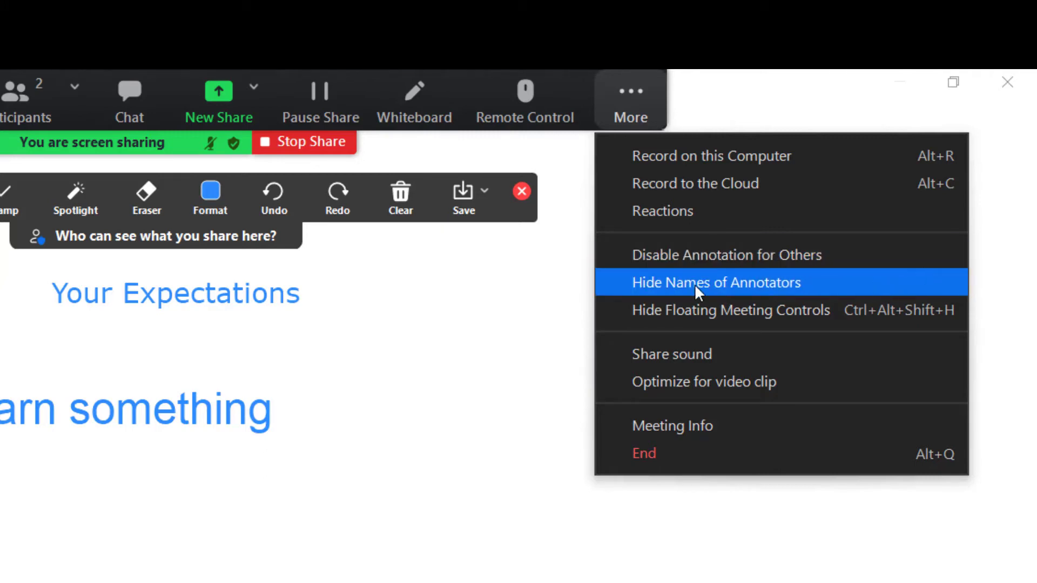
click(676, 310)
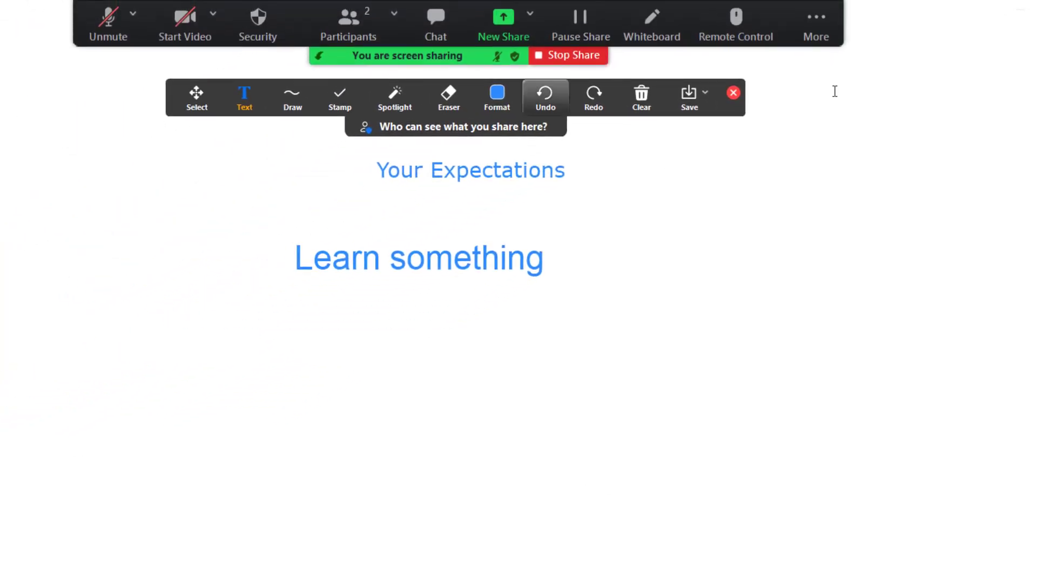
click(641, 95)
click(249, 91)
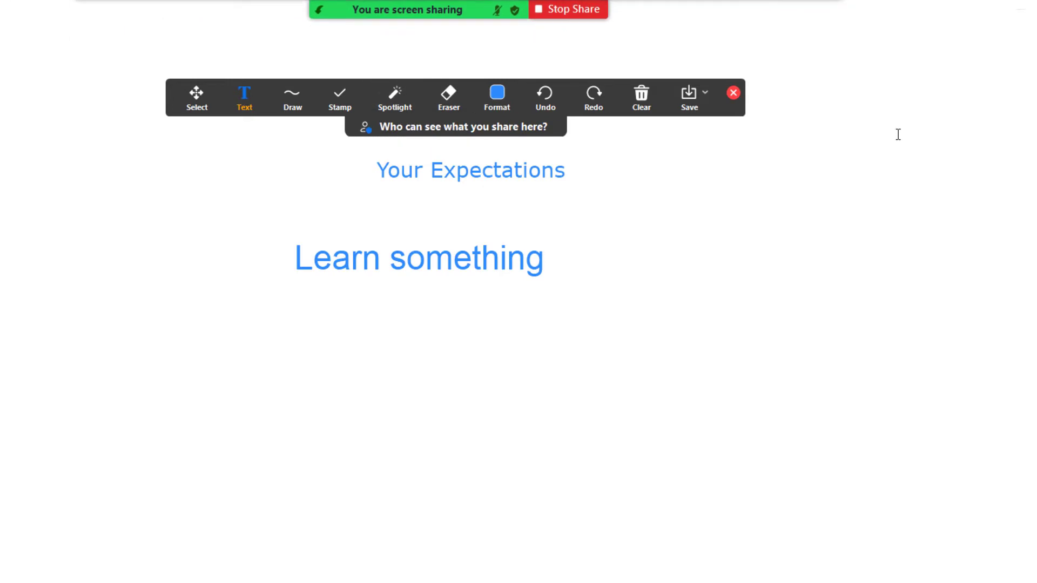
mouse_move(514, 56)
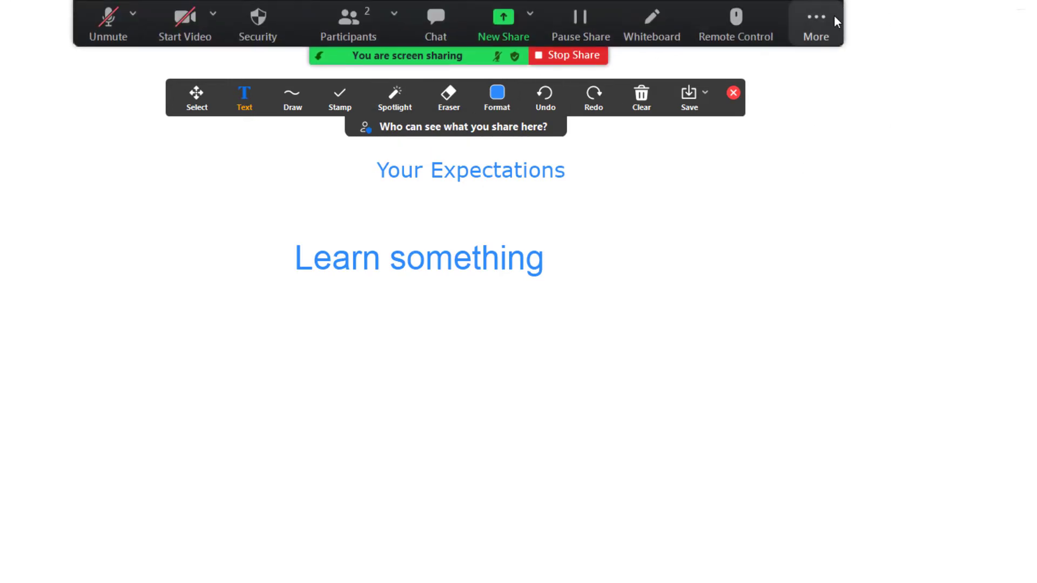
click(818, 13)
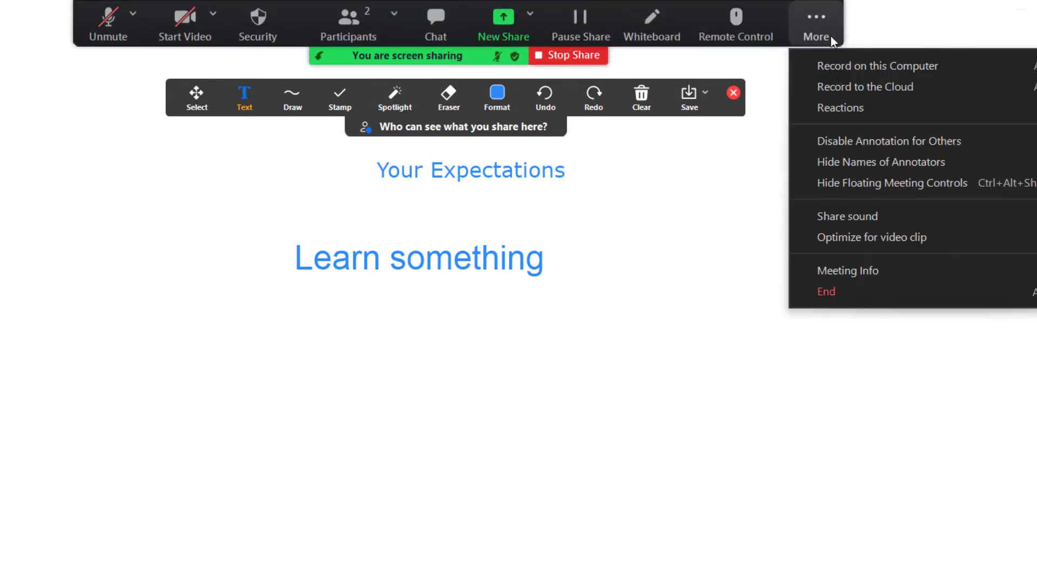
click(871, 182)
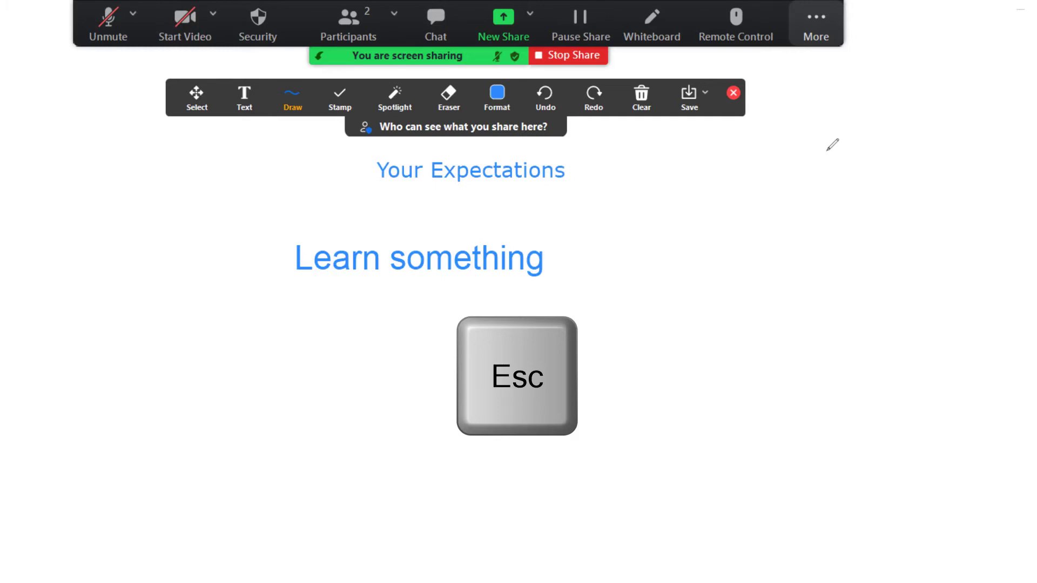
Step: Close the whiteboard's annotation tools and bring them back
click(244, 97)
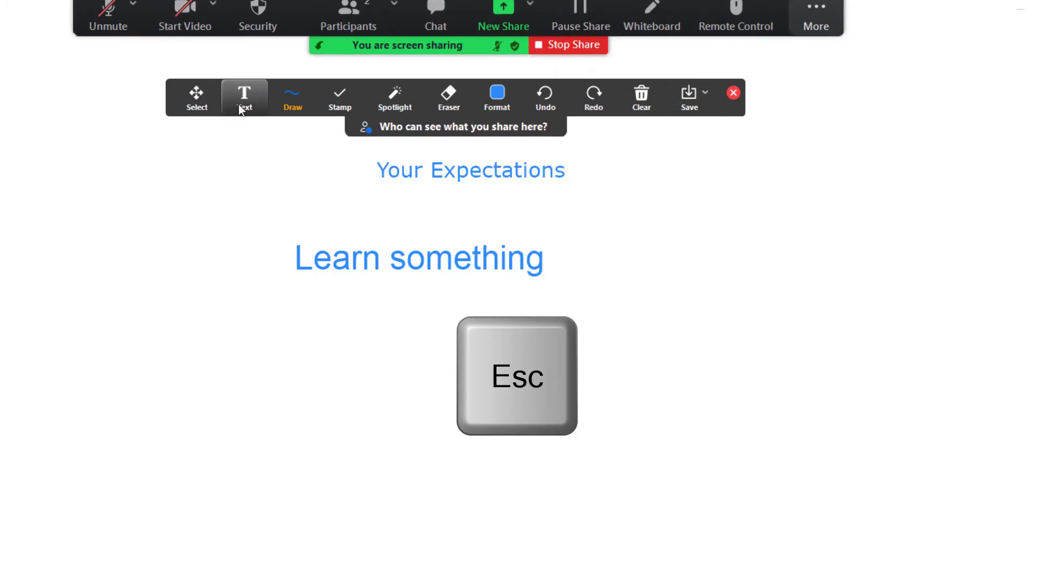
mouse_move(565, 4)
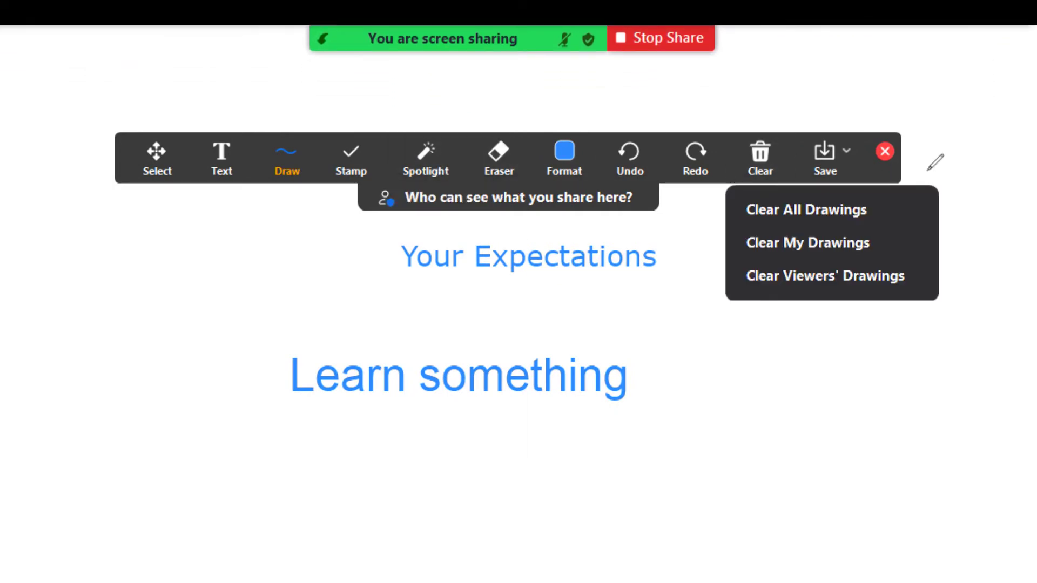
click(884, 151)
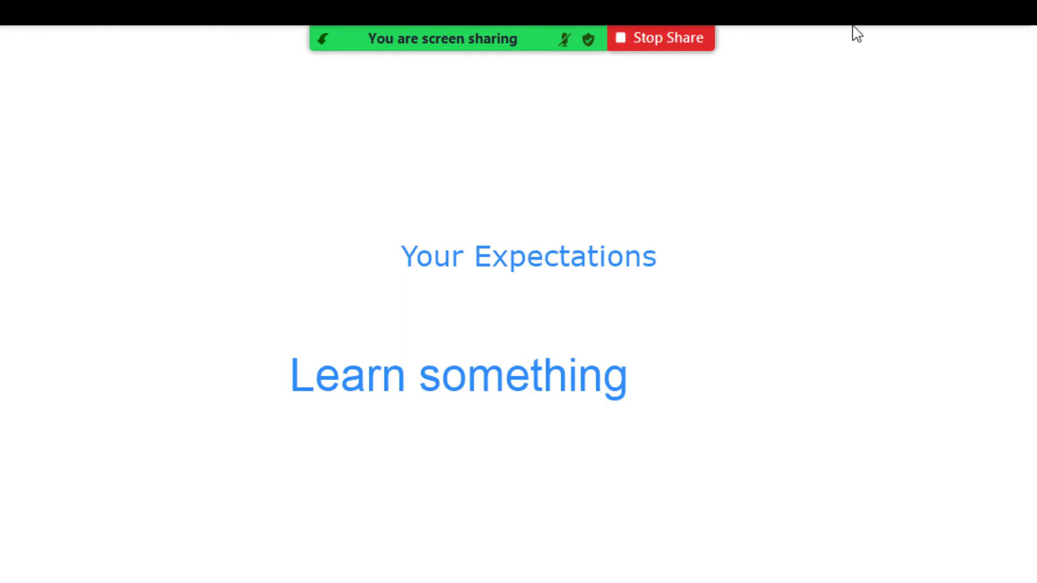
mouse_move(376, 33)
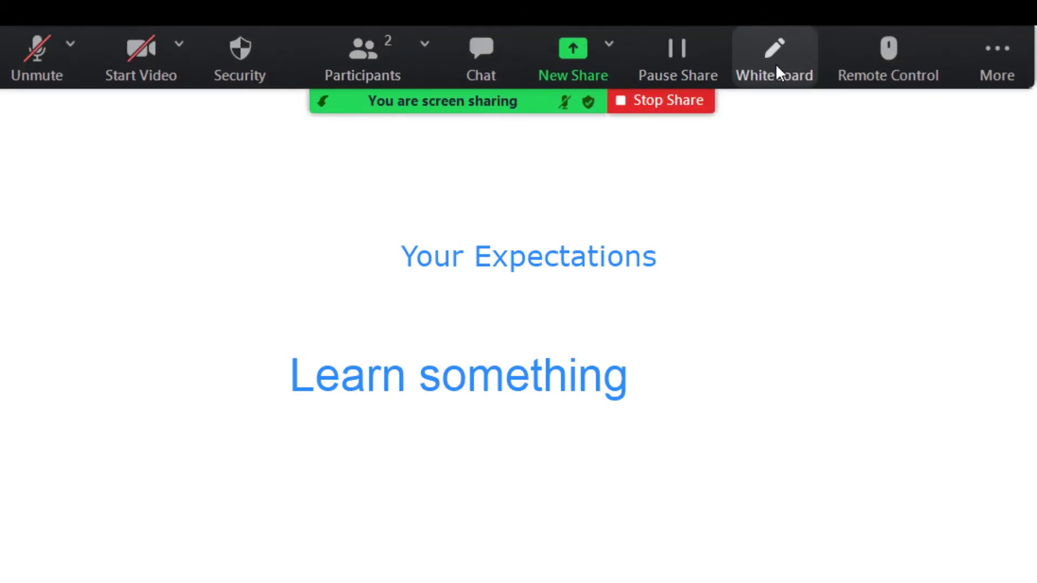
click(767, 51)
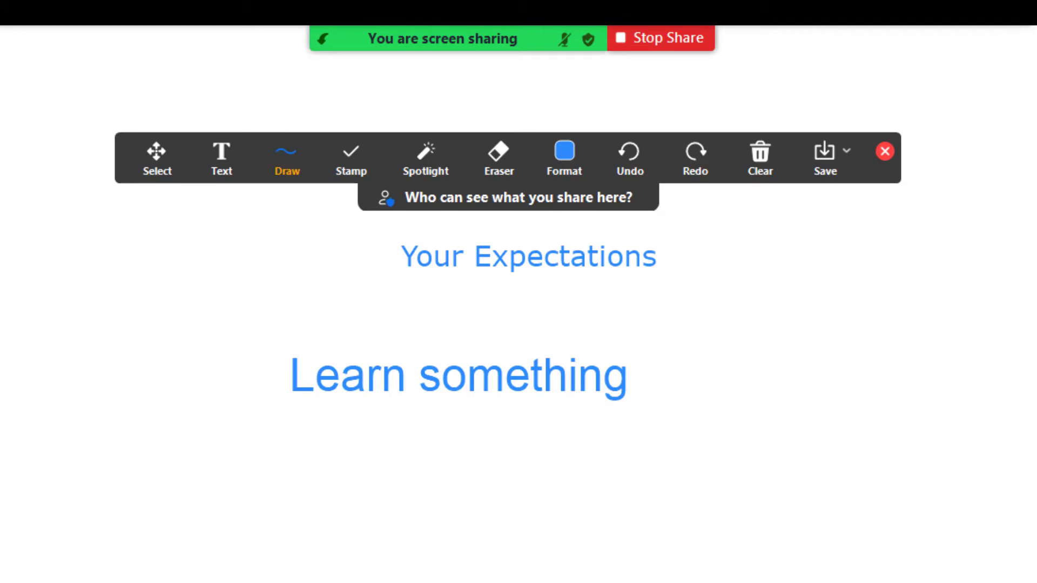
Step: Draw blue freehand squiggles around the text on the first whiteboard page
drag(0, 451, 95, 469)
drag(1028, 177, 1036, 427)
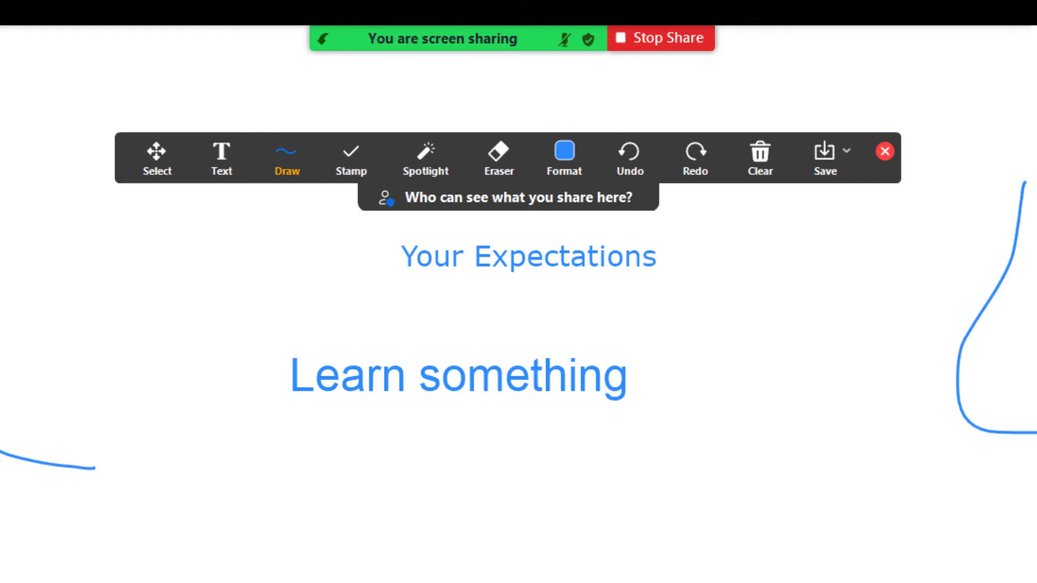
drag(0, 582, 314, 582)
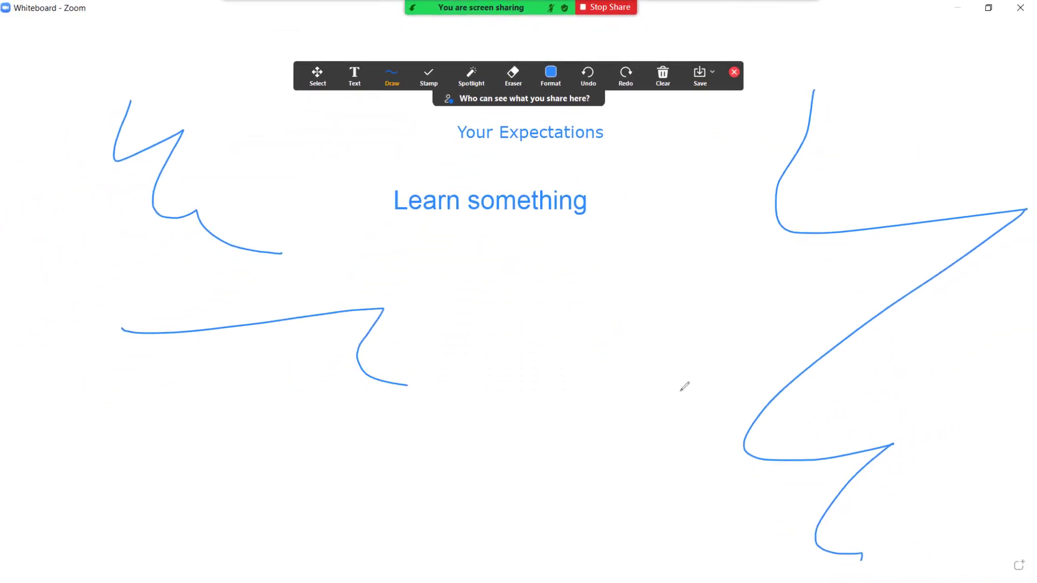
drag(685, 387, 860, 574)
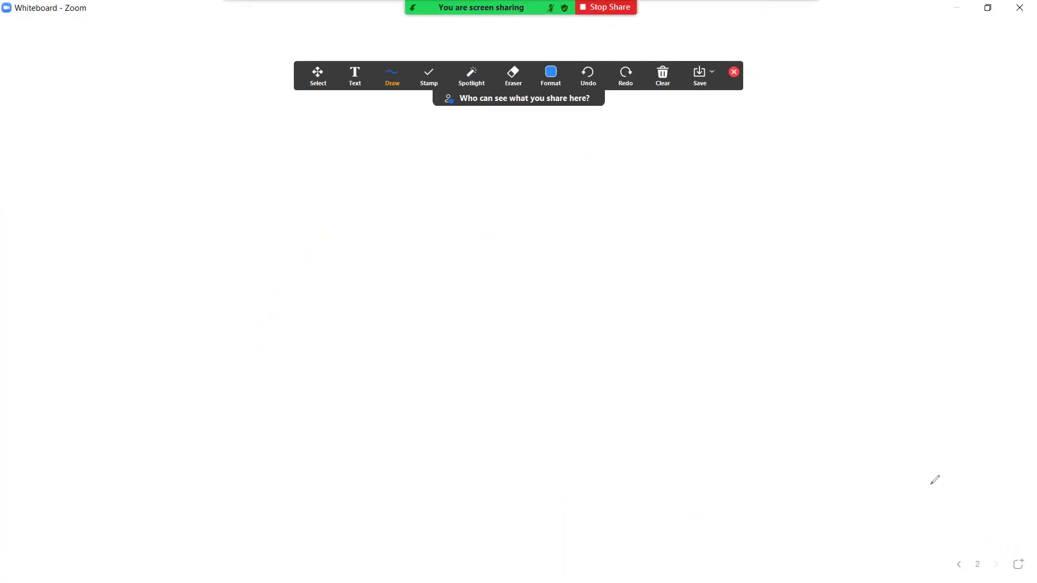
Step: Check the first whiteboard page, and add the text "Parking Lot" near the top of page 2
click(959, 565)
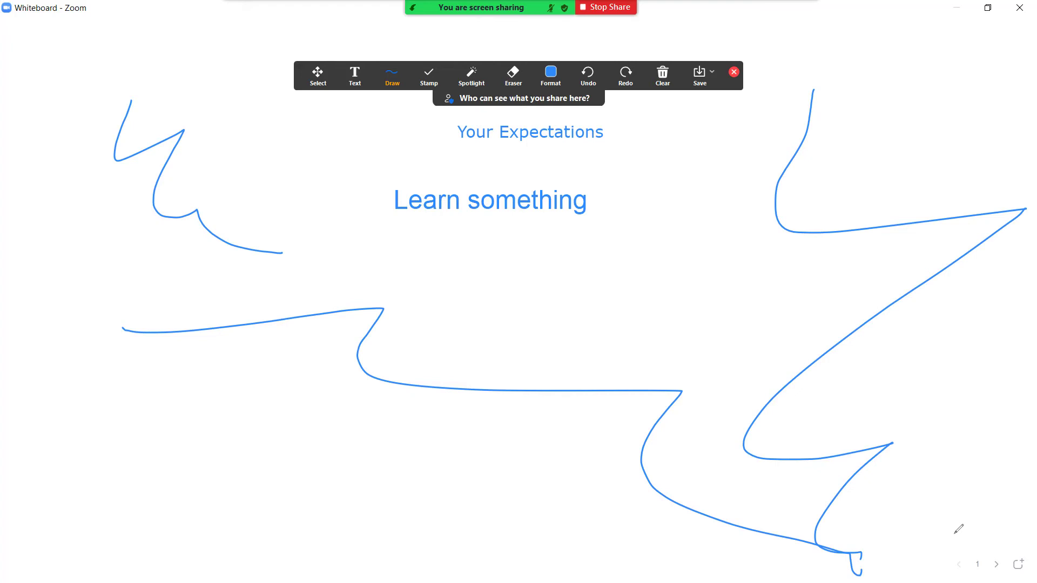
click(996, 565)
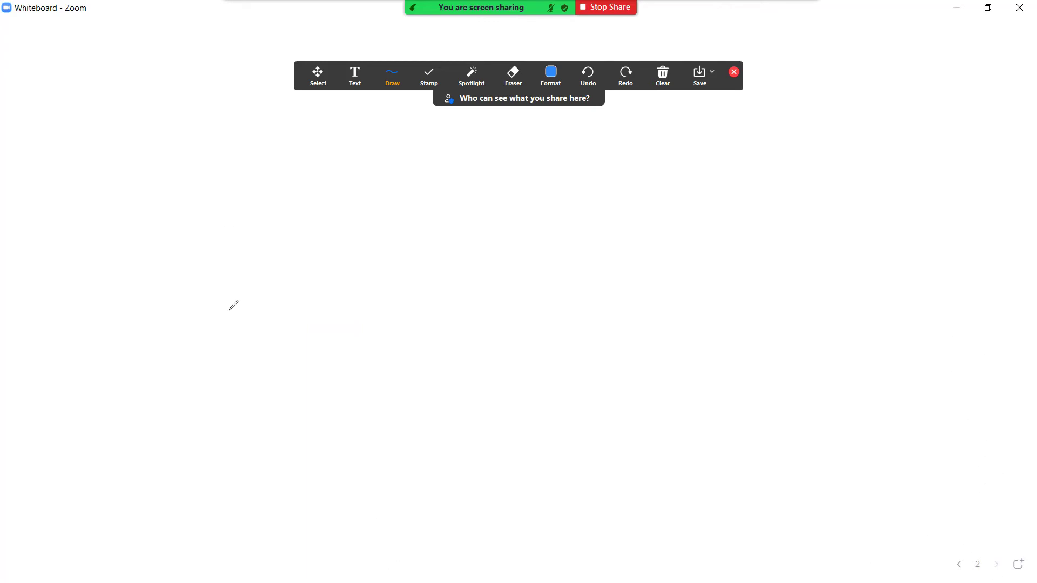
click(354, 78)
click(376, 145)
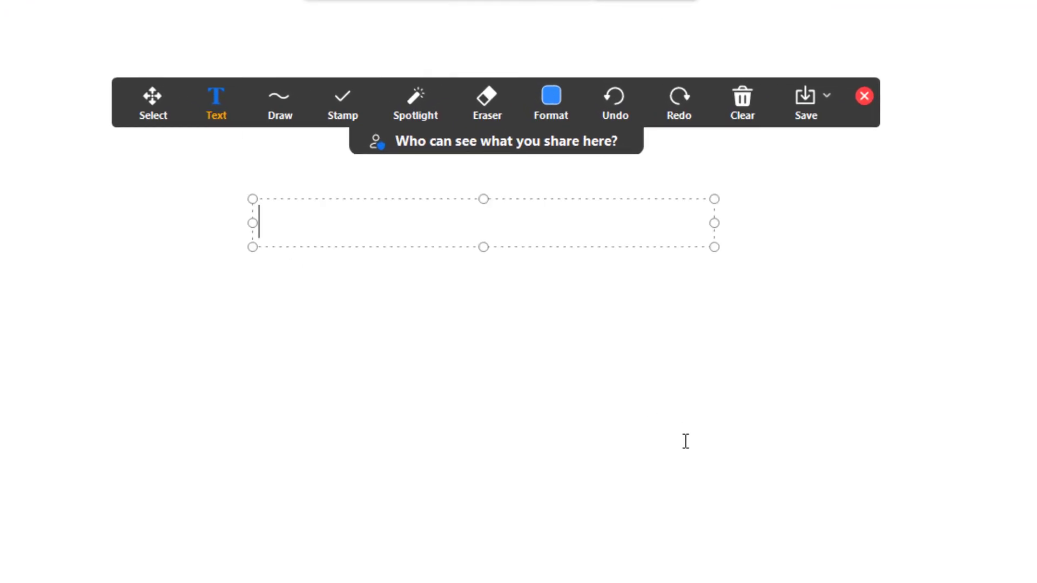
text(Parking Lot)
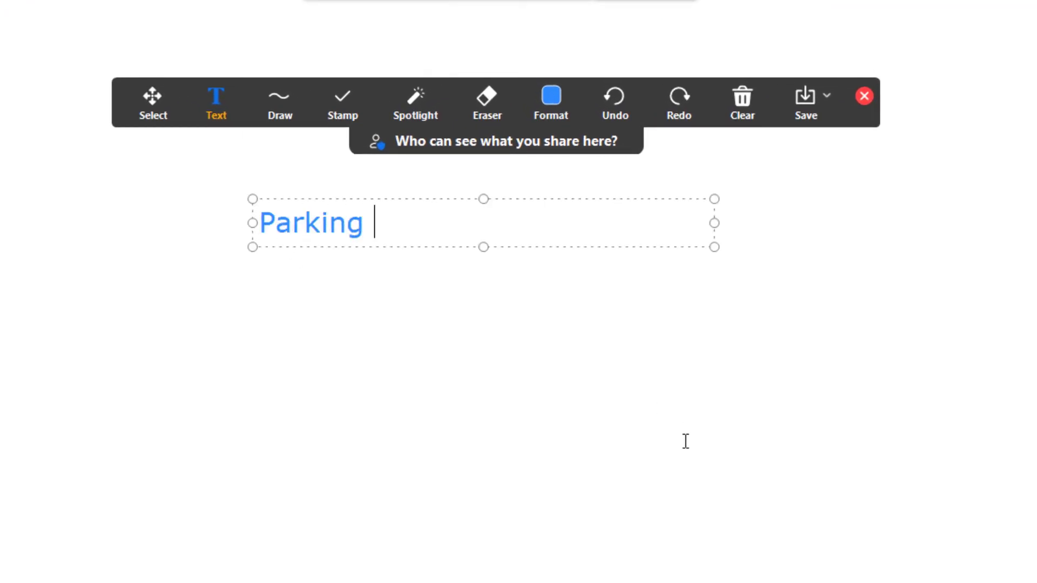
click(848, 285)
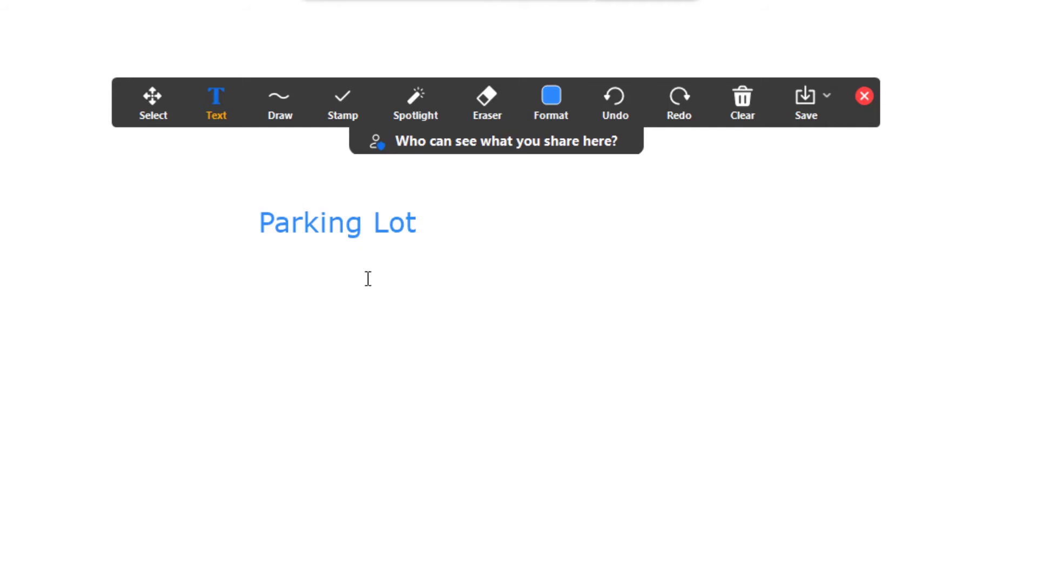
Step: Add the text "Where do we go for help?" directly below "Parking Lot" on page 2
click(228, 268)
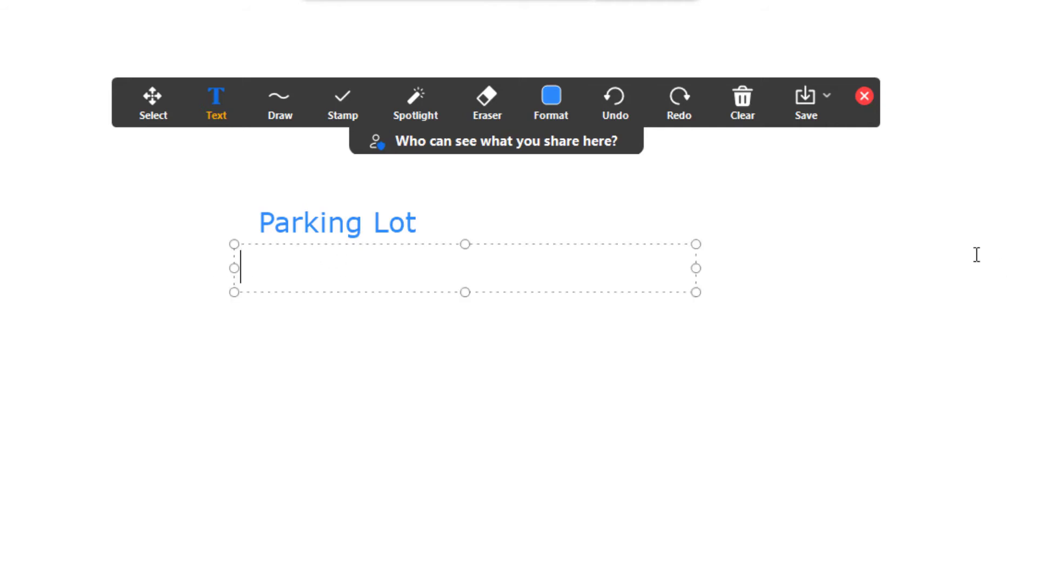
text(Where do )
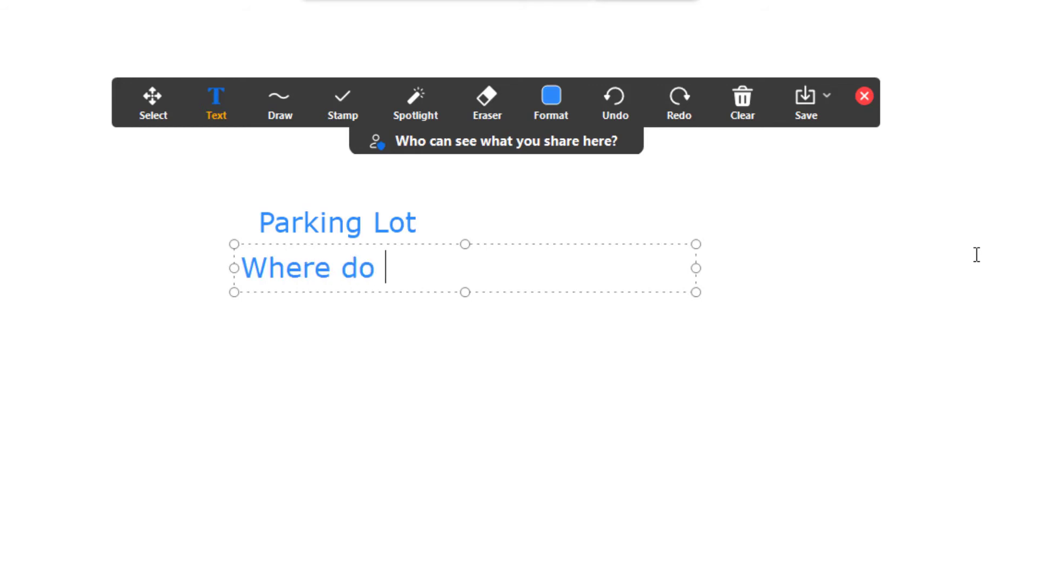
text(we go for help)
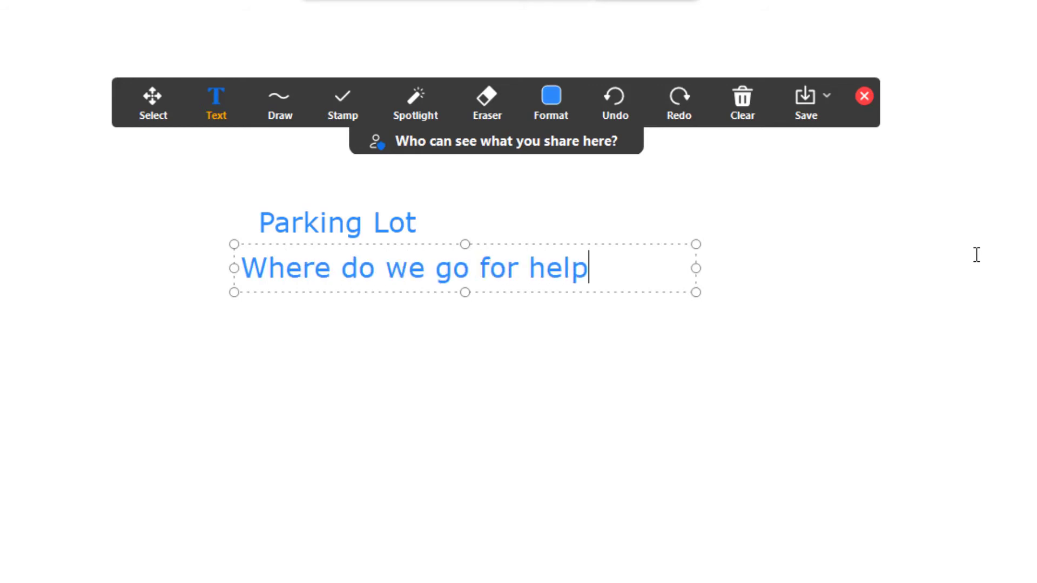
text(?)
click(506, 389)
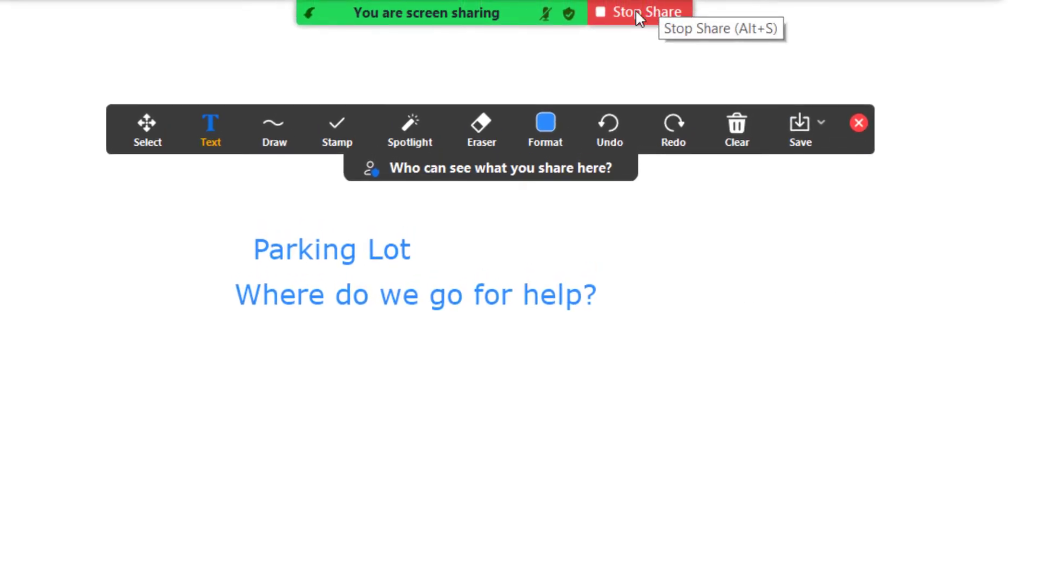
Step: Stop sharing and share the whiteboard again, checking both of its pages
click(638, 1)
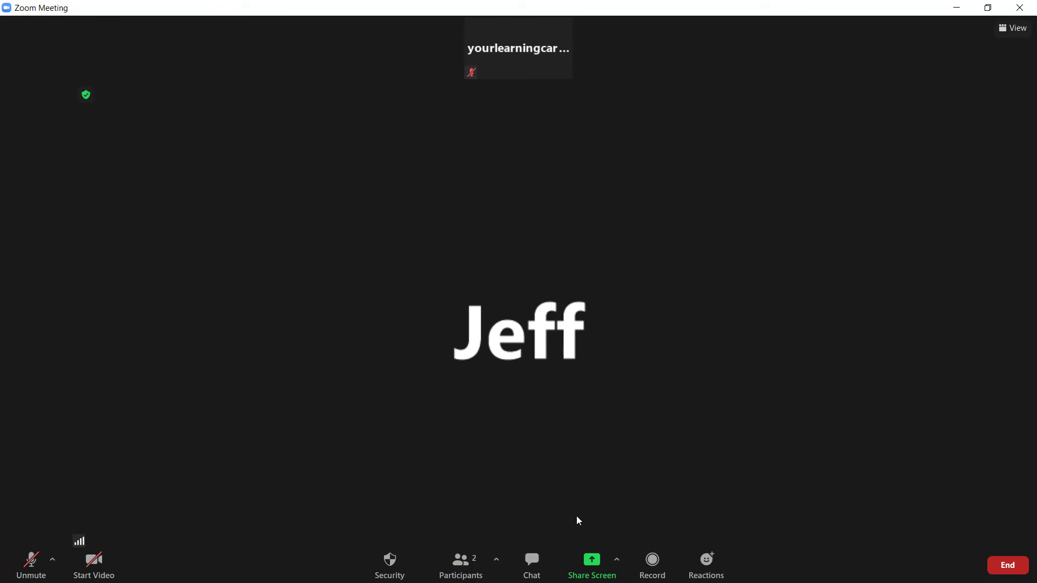
click(592, 566)
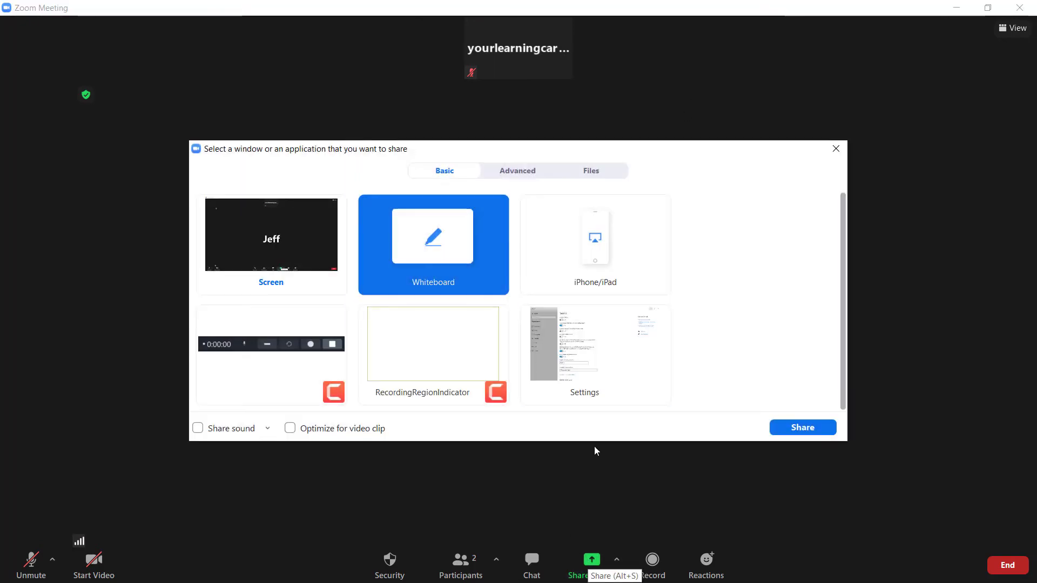
double_click(439, 244)
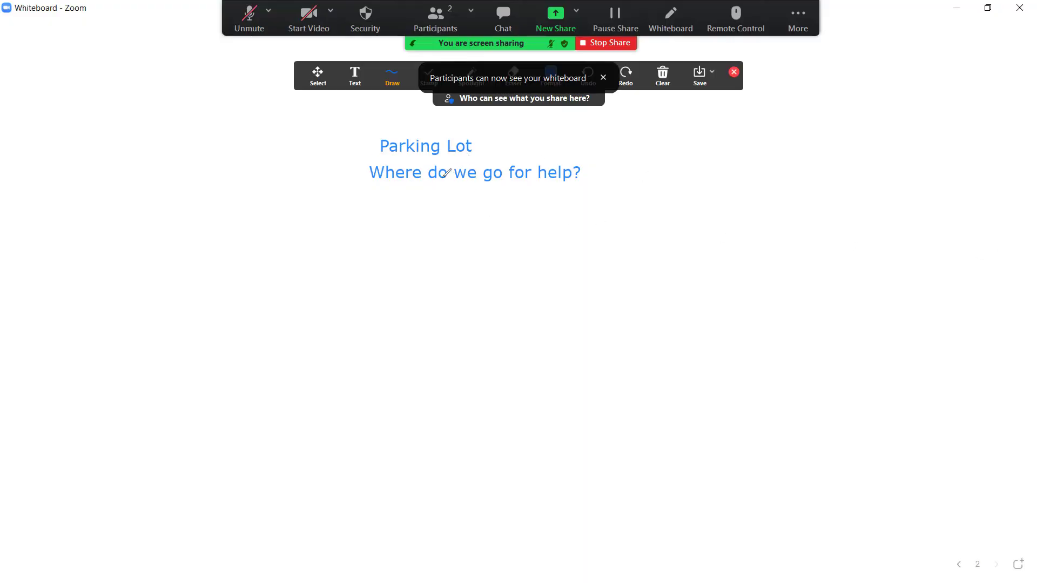
click(959, 564)
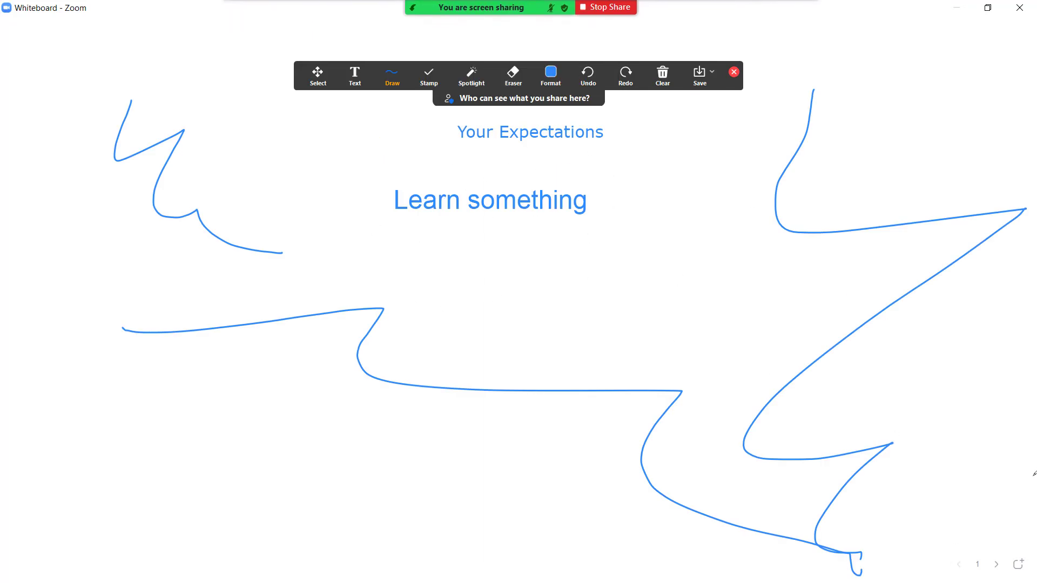
click(996, 564)
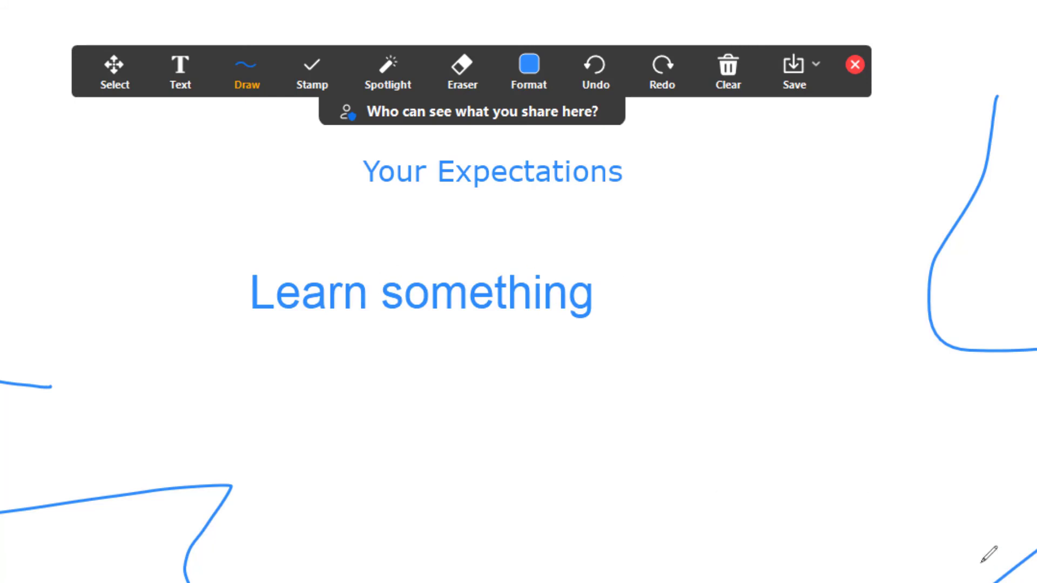
Step: Save the whiteboard as PNG and view the saved files in their folder before returning to the whiteboard
click(814, 65)
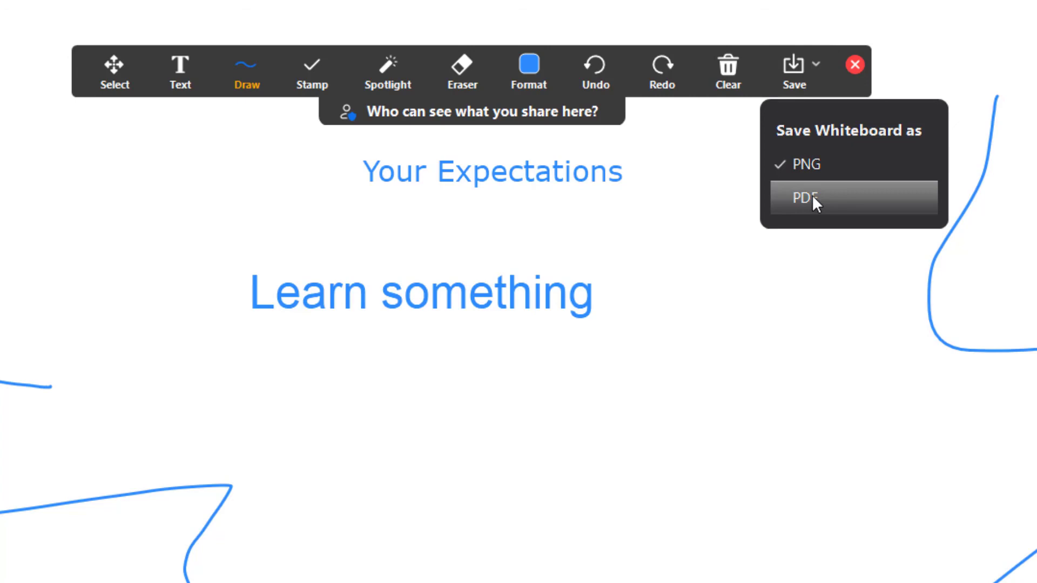
click(790, 65)
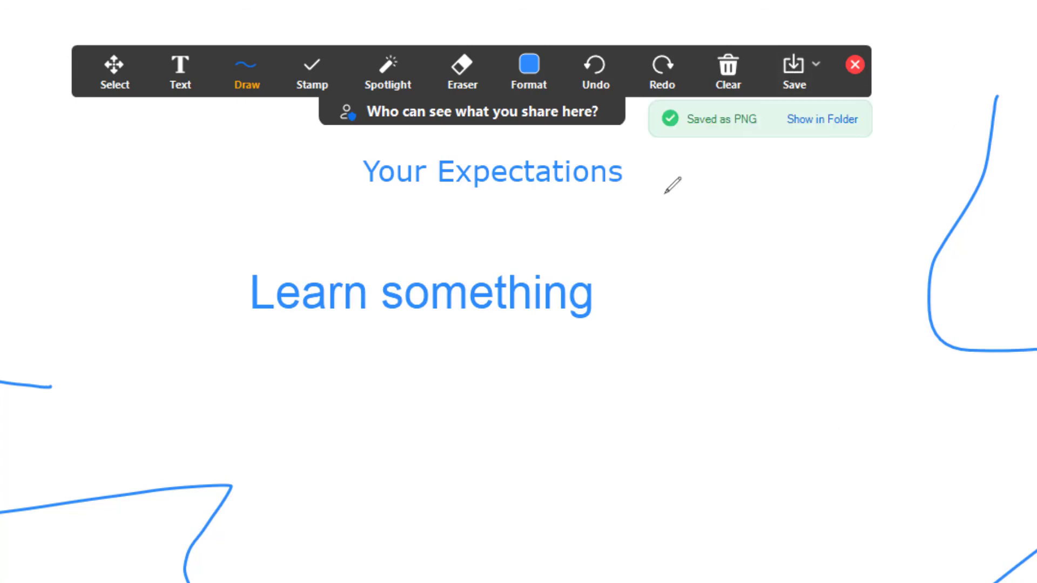
click(820, 120)
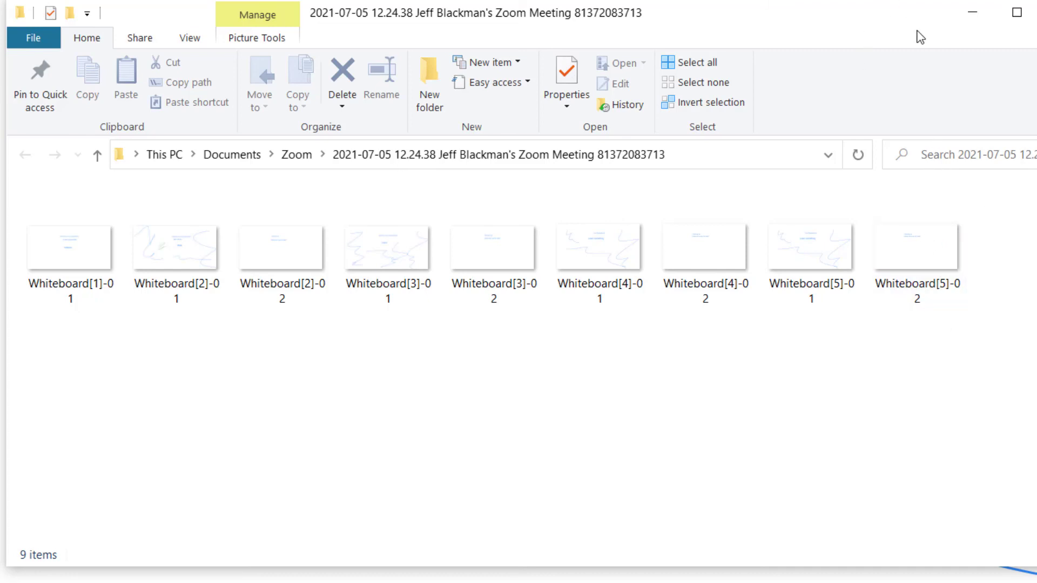
click(974, 19)
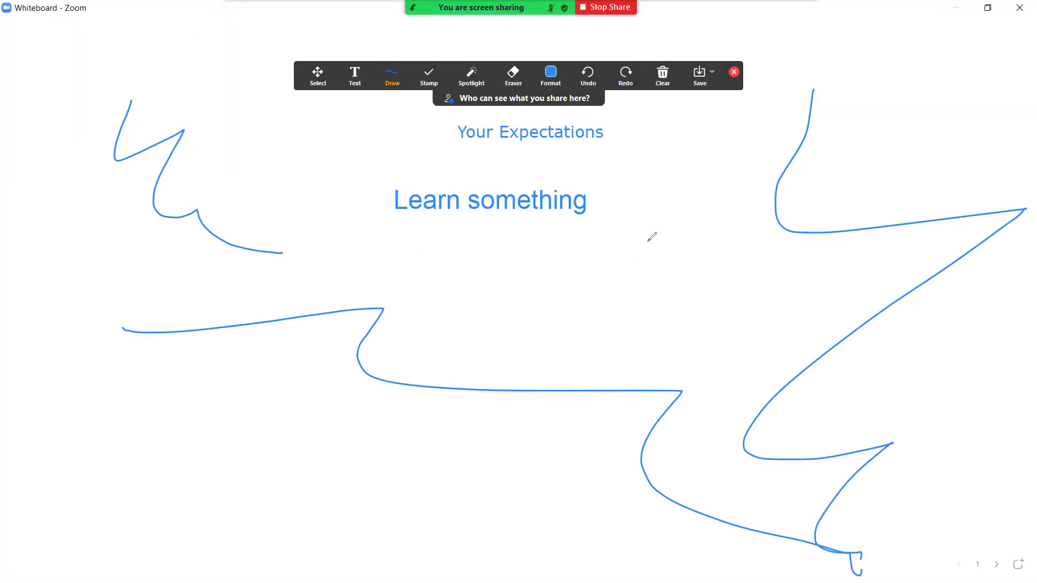